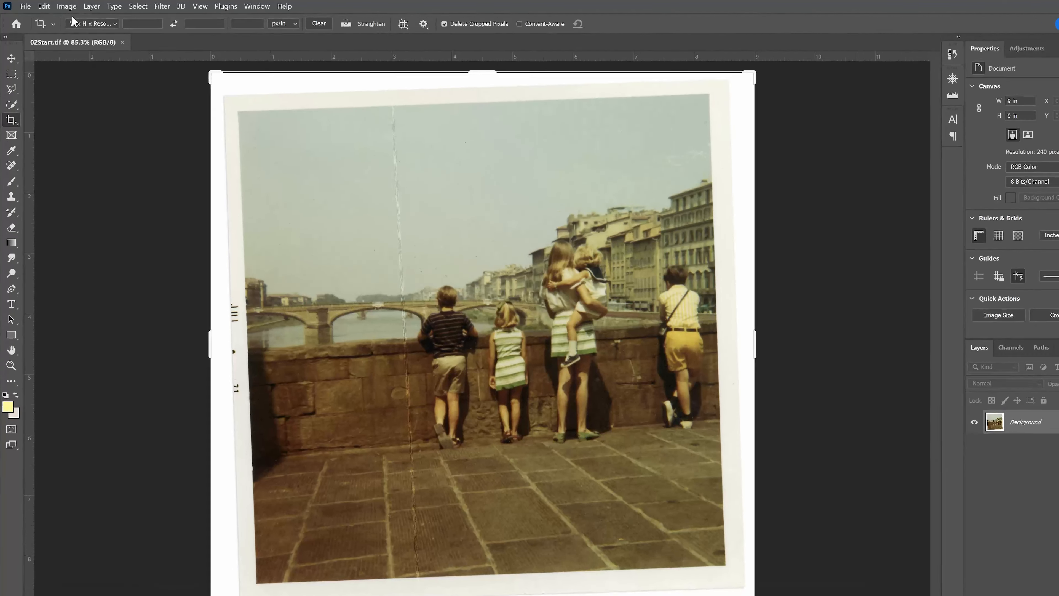
Step: Try an image width of 1000 pixels with resampling on in Image Size, and restore the original 2160 pixels
left_click(62, 7)
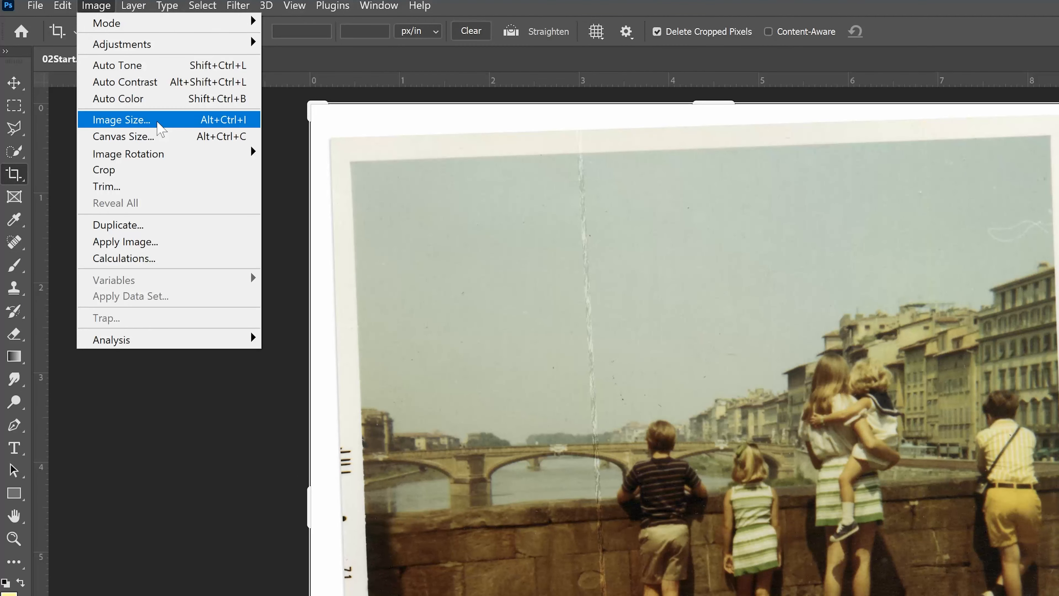
left_click(158, 122)
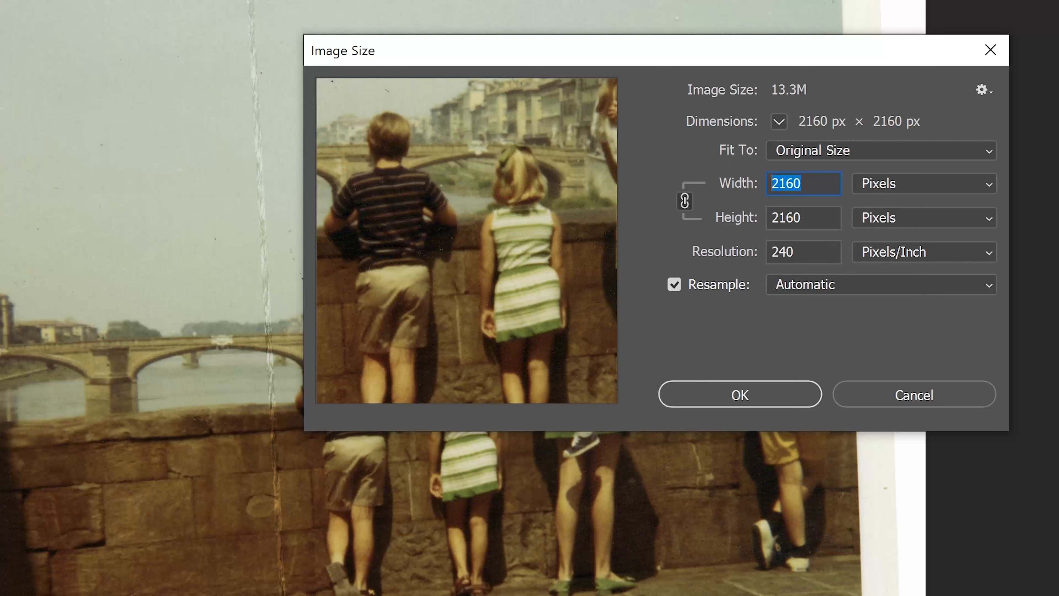
type("100")
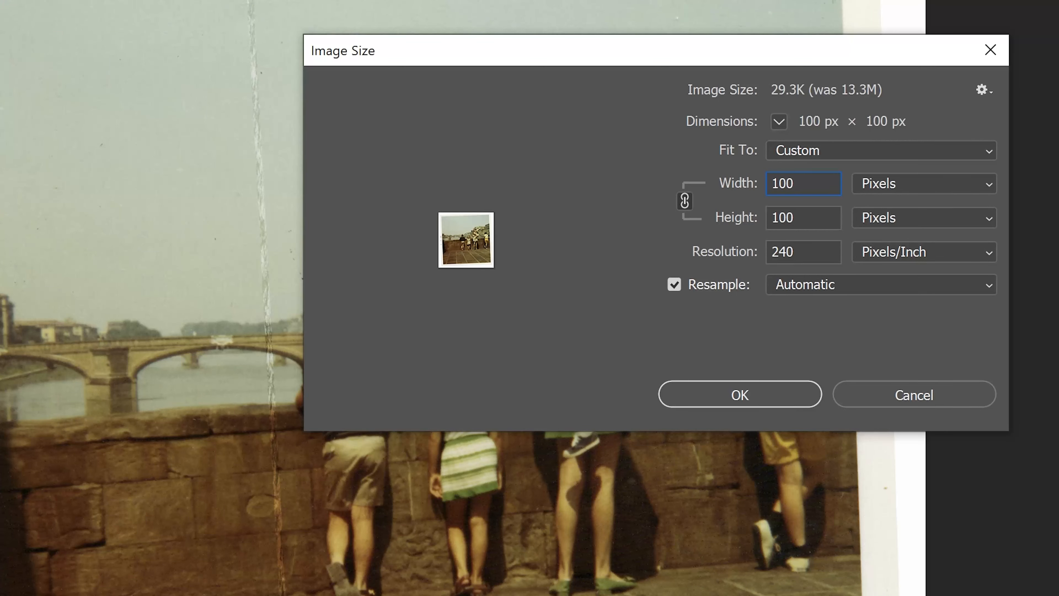
type("0")
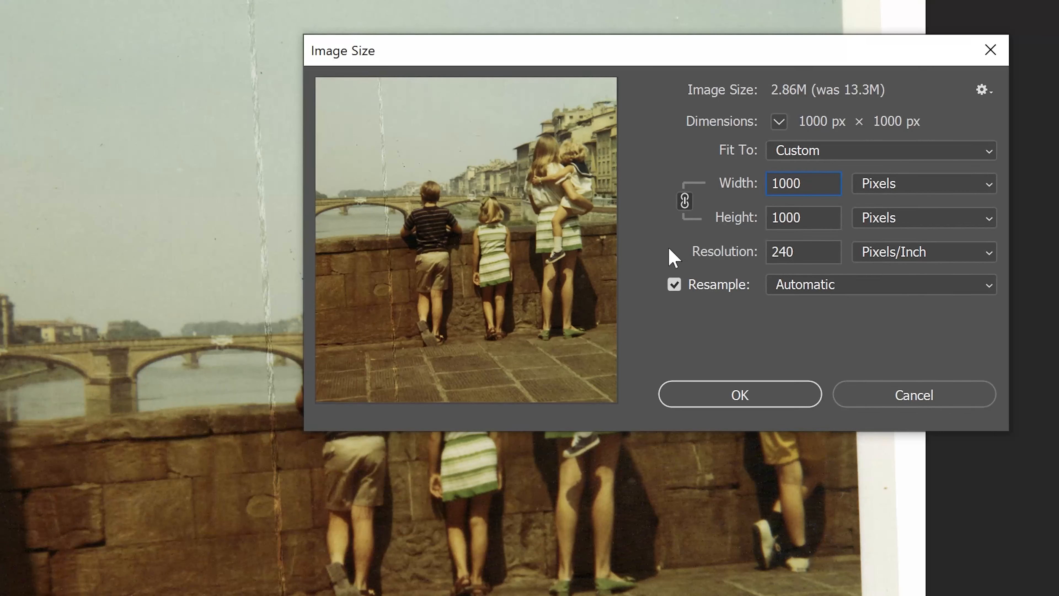
mouse_move(419, 397)
key("ctrl+a")
type("2000")
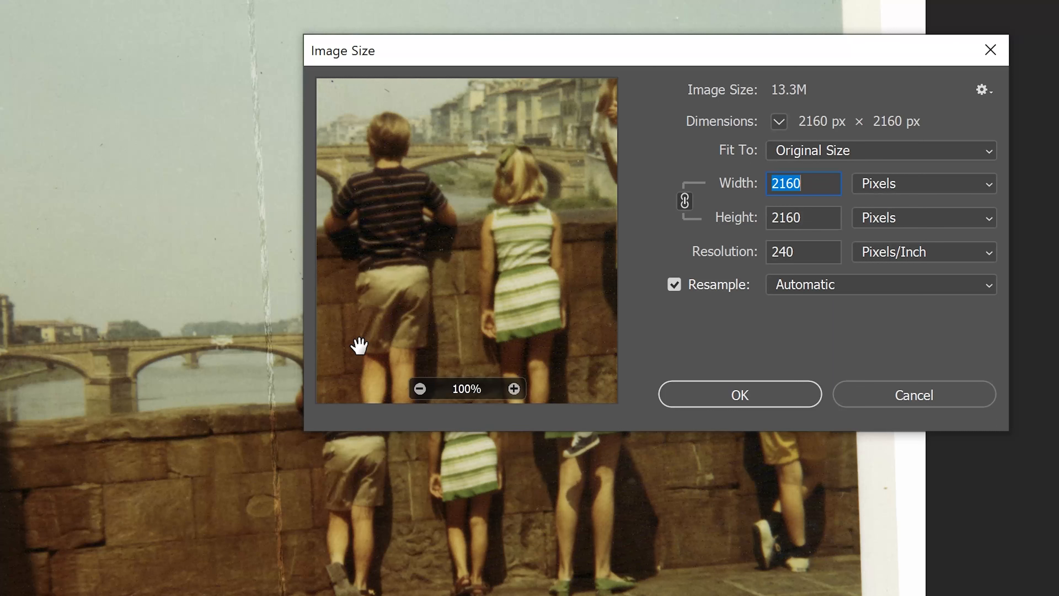
Step: Turn off resampling in Image Size and set the resolution to 72 pixels/inch
left_click(783, 252)
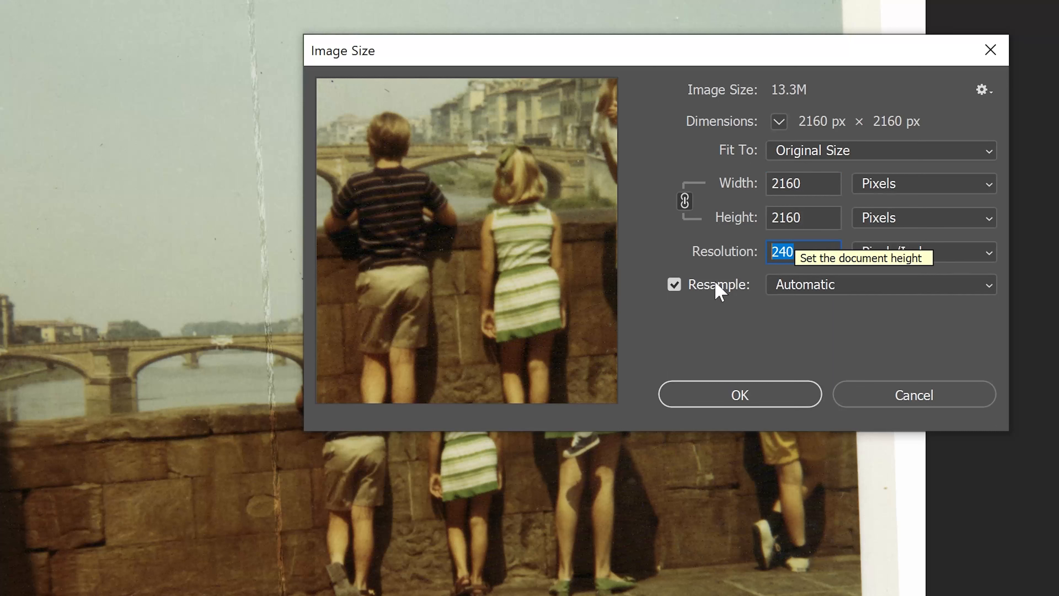
left_click(673, 285)
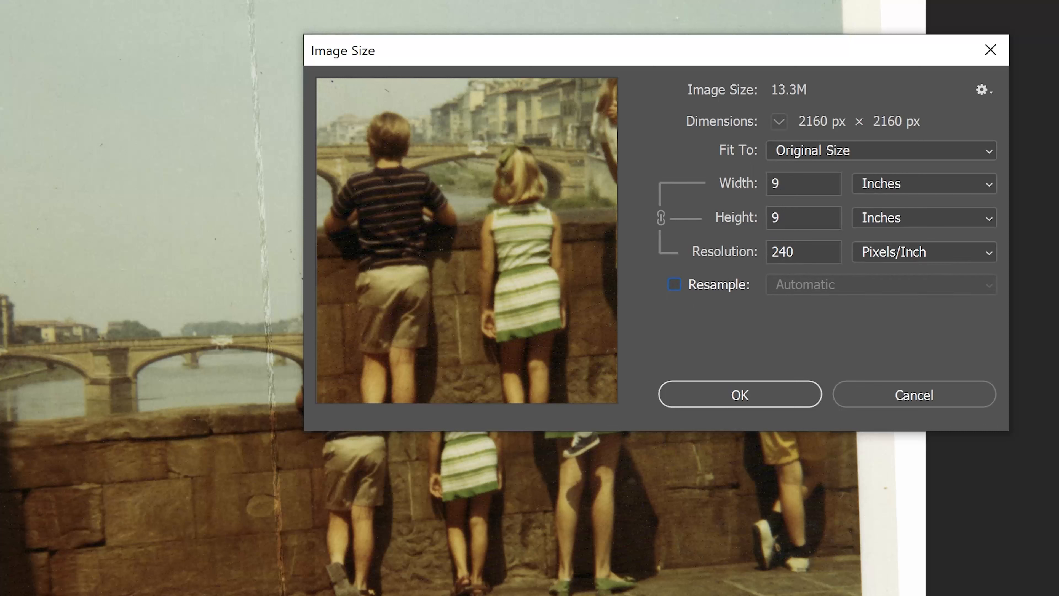
type("72")
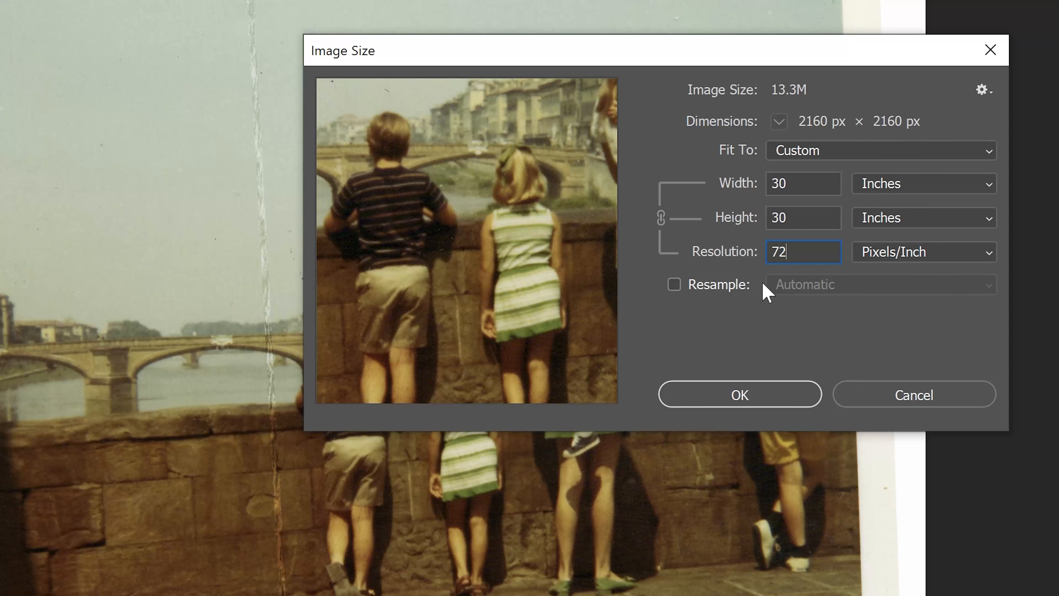
Step: Turn resampling back on, switch the width unit to pixels and set the width to 3333
left_click(736, 286)
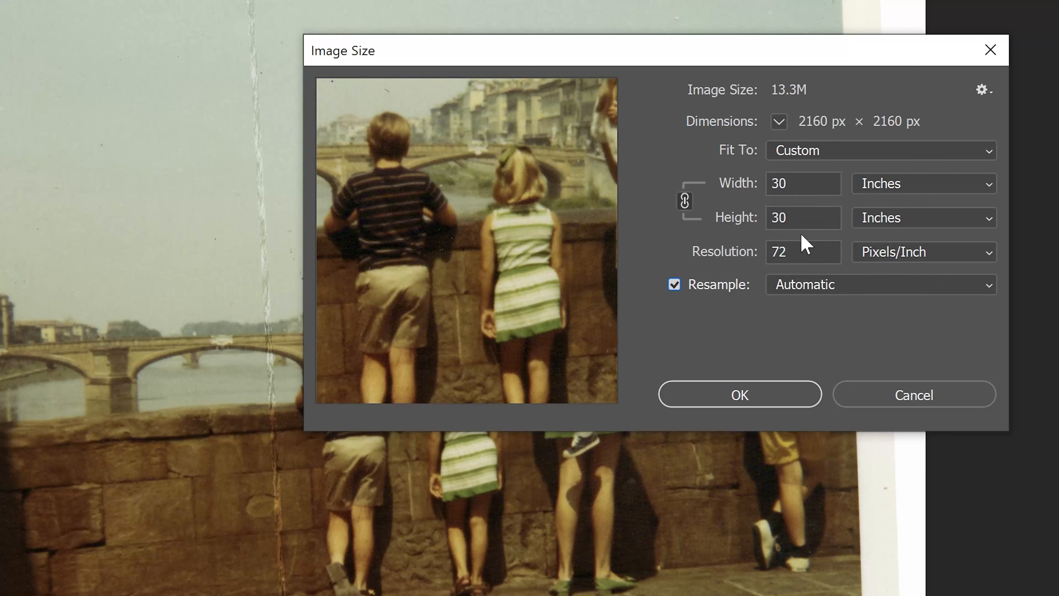
left_click(910, 189)
left_click(896, 228)
left_click_drag(828, 184, 733, 184)
type("3333")
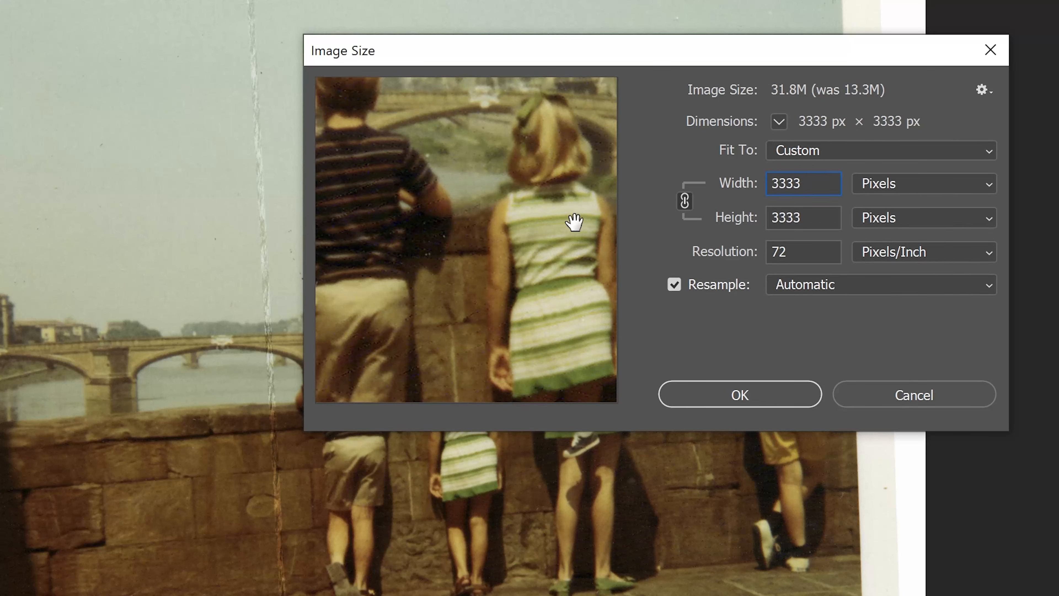
mouse_move(417, 182)
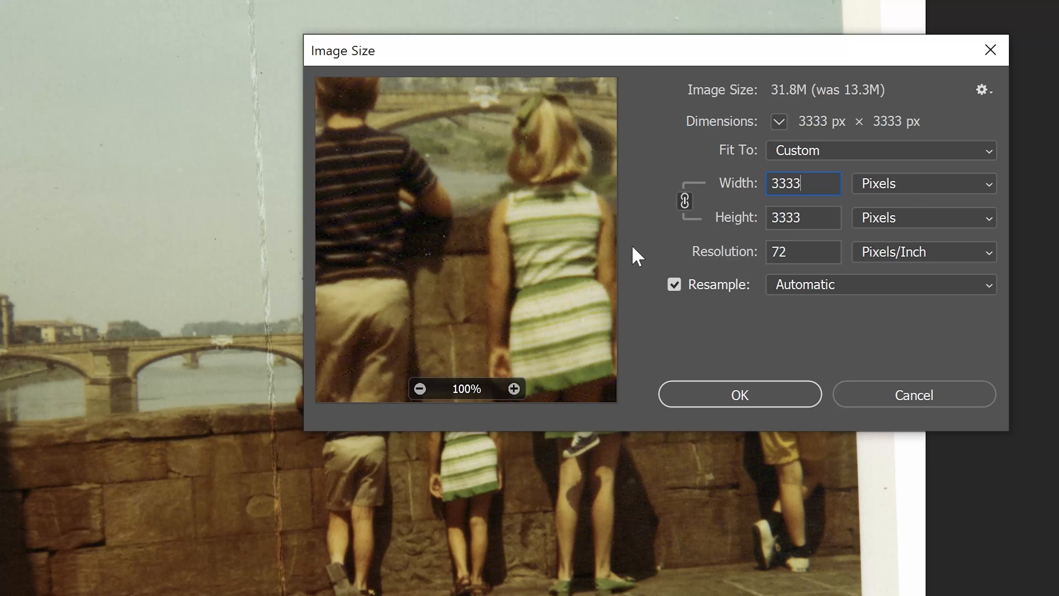
Step: Switch resampling off and on again, and close Image Size without applying any changes
left_click(675, 284)
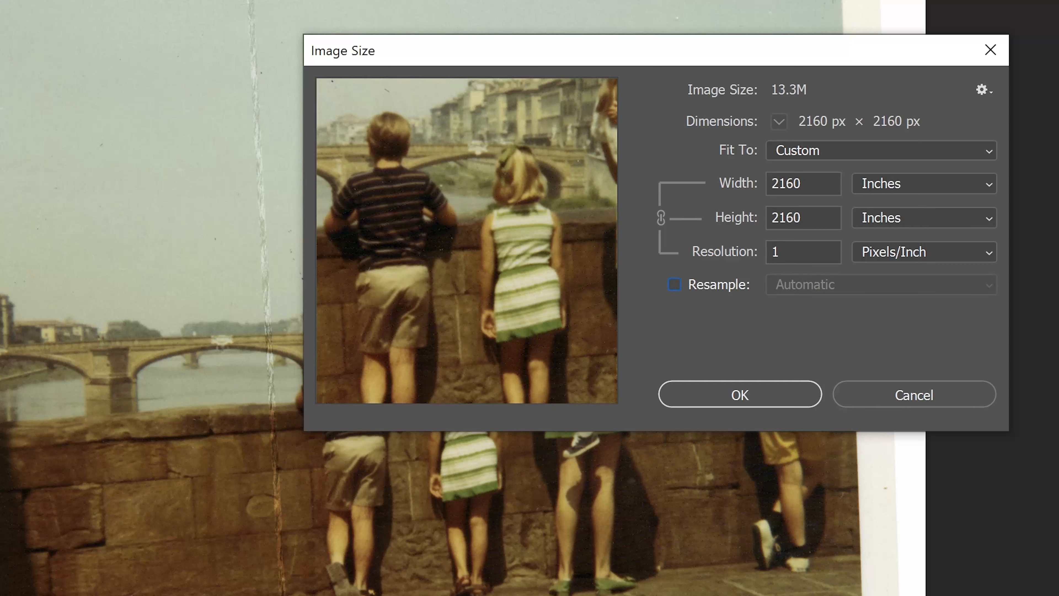
left_click(675, 284)
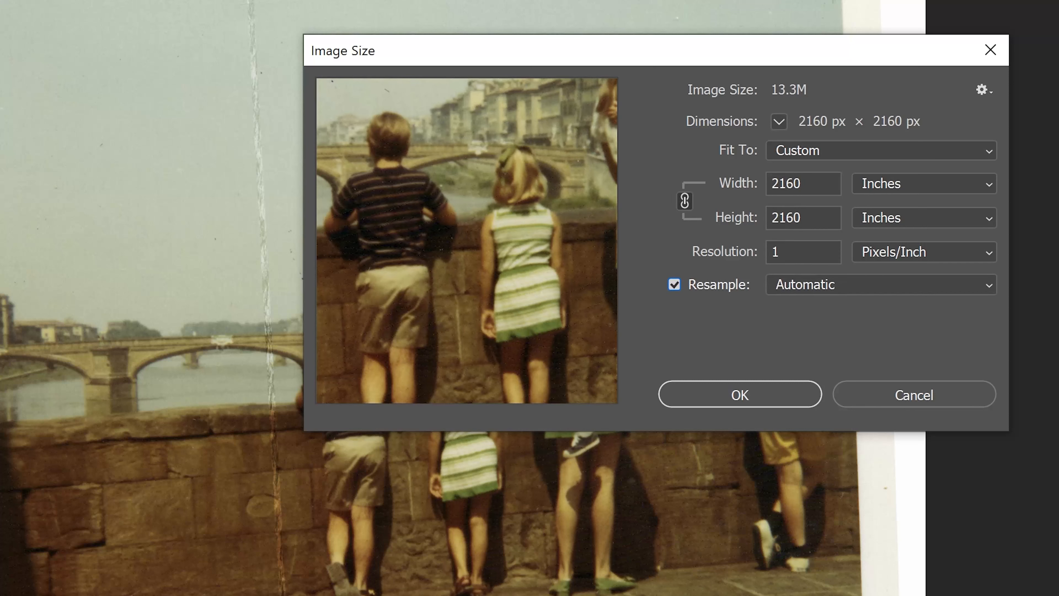
left_click_drag(810, 185, 648, 193)
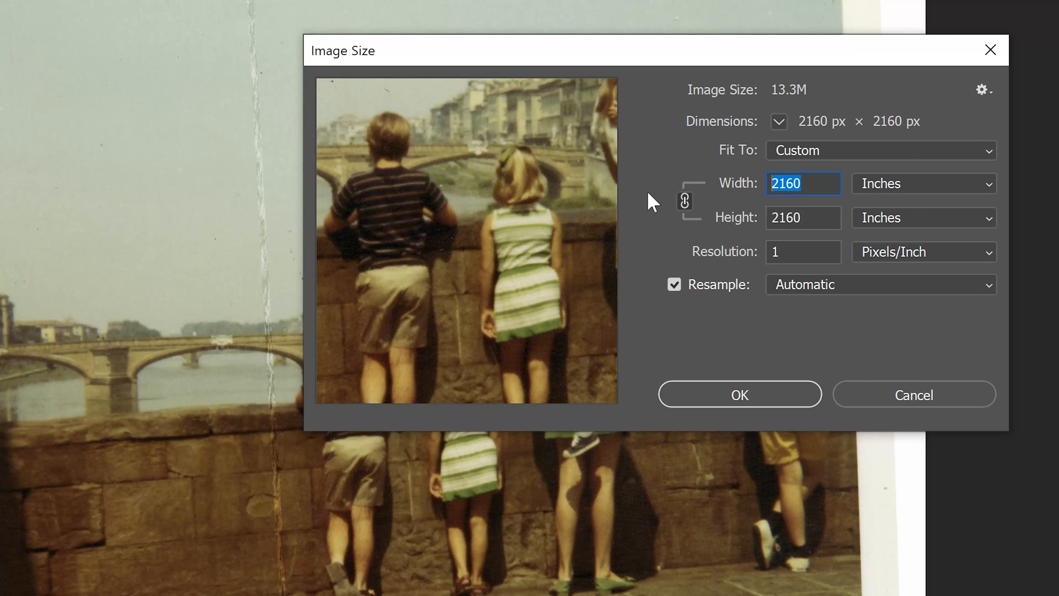
left_click(905, 405)
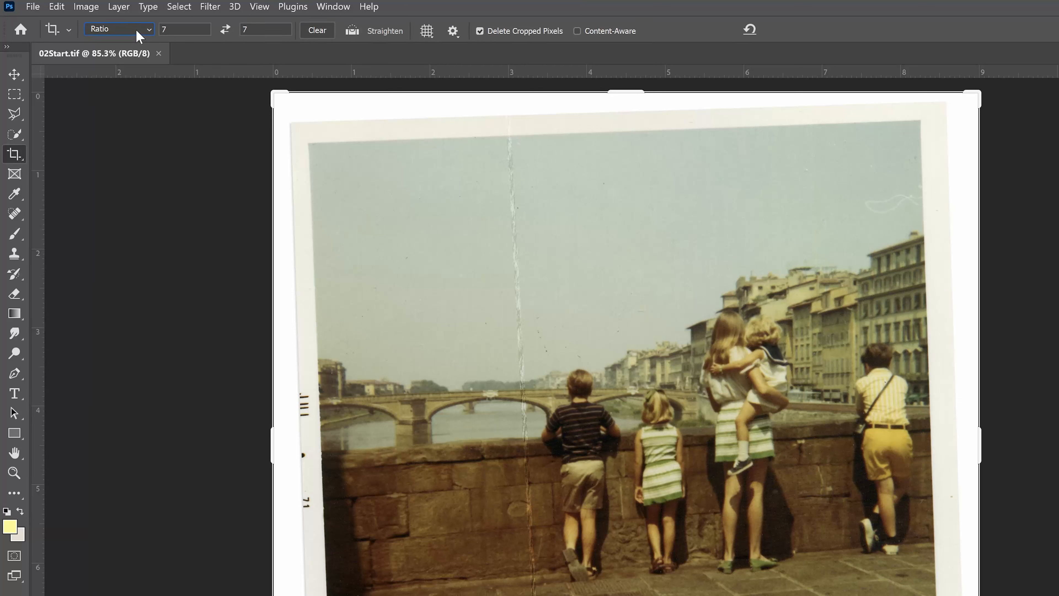
Step: Set the Crop tool to W x H x Resolution with a 5 in width, 5 in height and 300 px/in
left_click(137, 32)
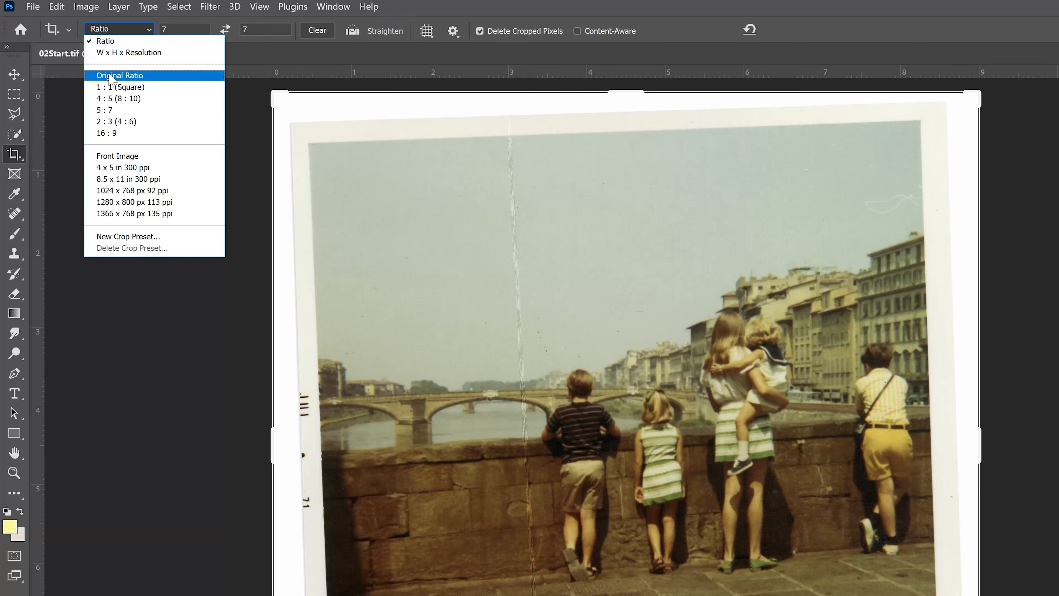
left_click(114, 53)
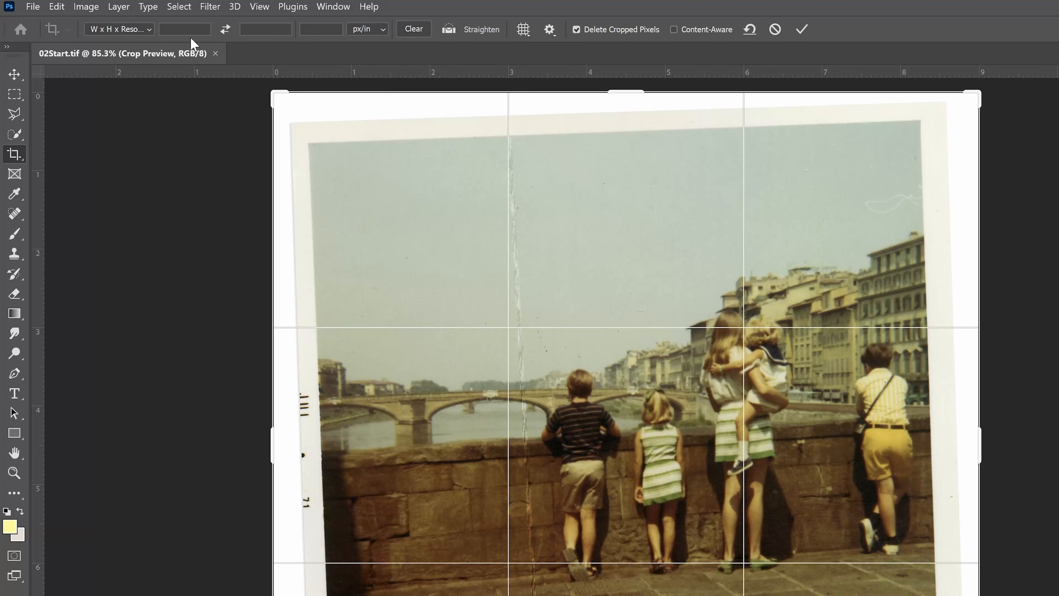
left_click(178, 30)
type("7")
key("BackSpace")
type("5")
key("Tab")
type("5 in")
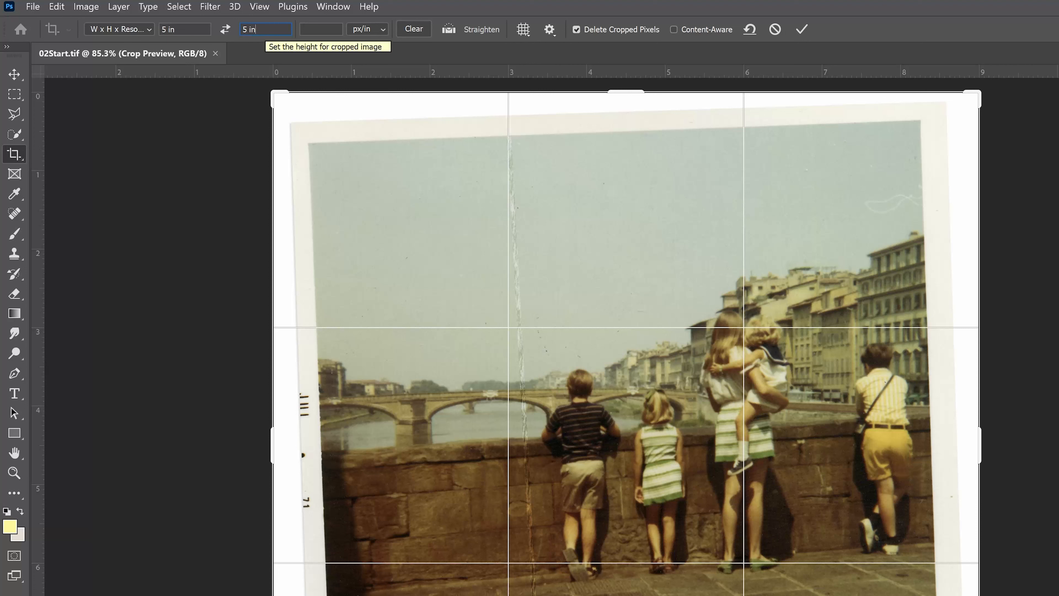
left_click(327, 12)
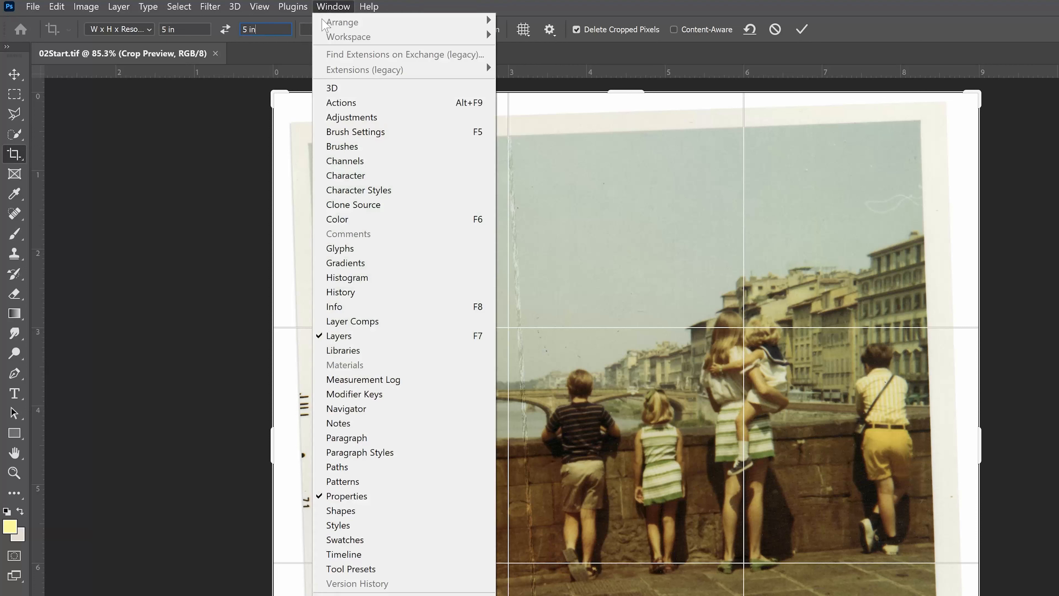
left_click(308, 28)
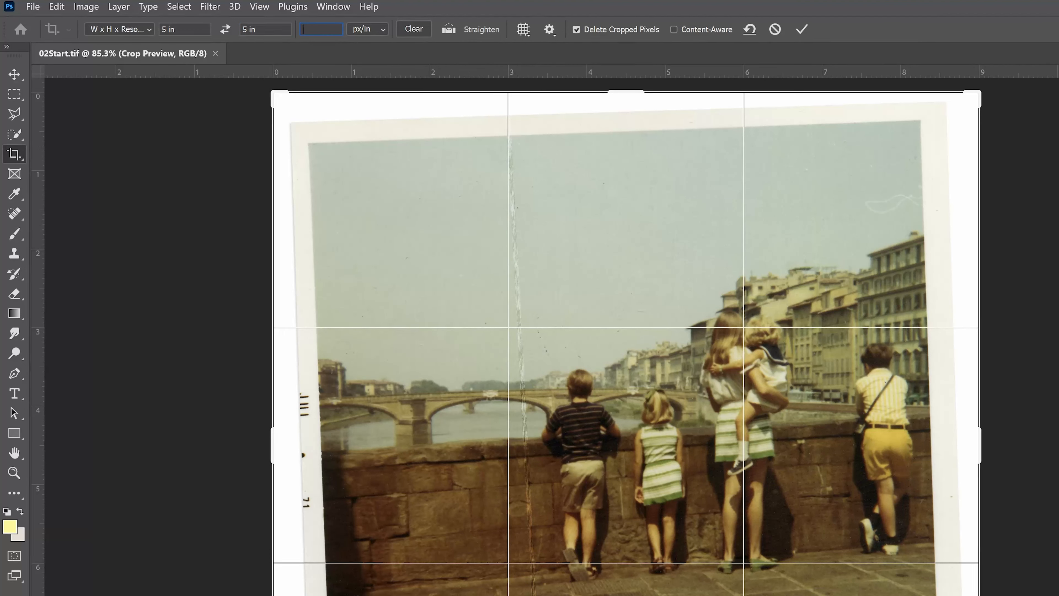
type("300")
Step: Crop the photo to the picture area inside its white border, and undo the crop
left_click_drag(275, 96, 297, 118)
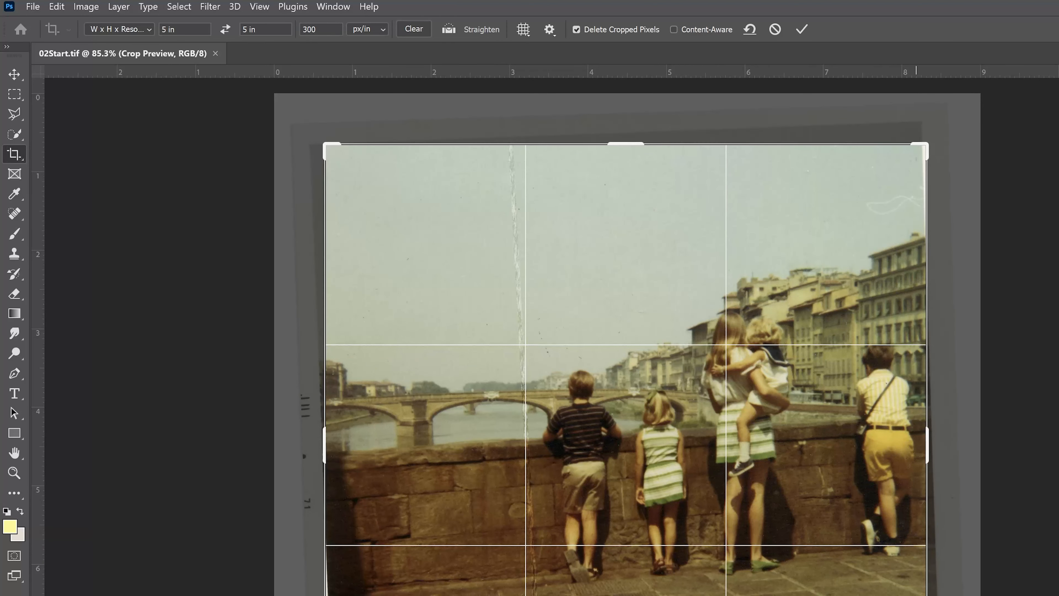
left_click(802, 29)
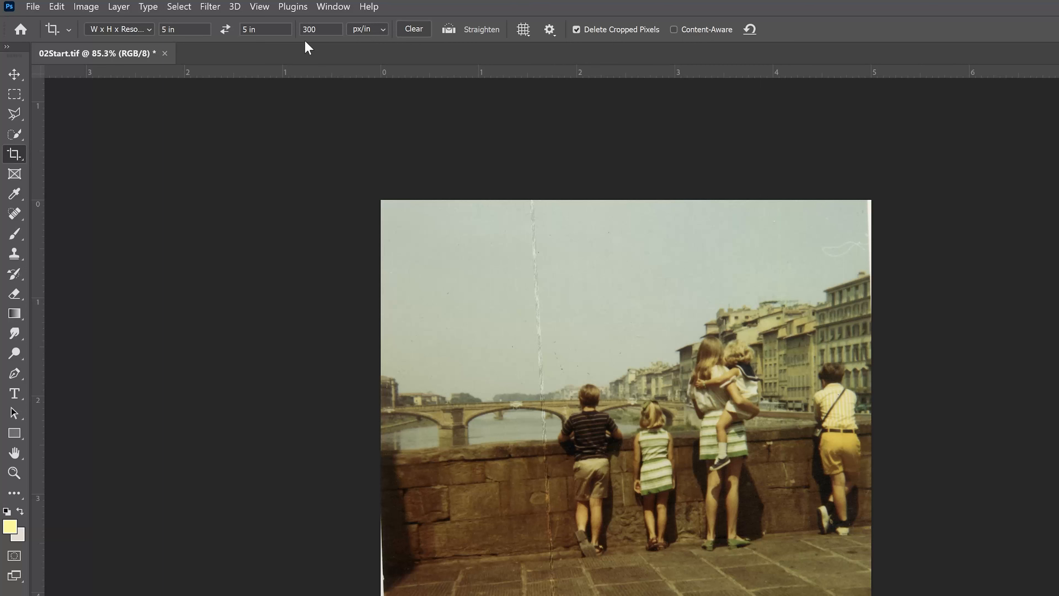
key("ctrl+z")
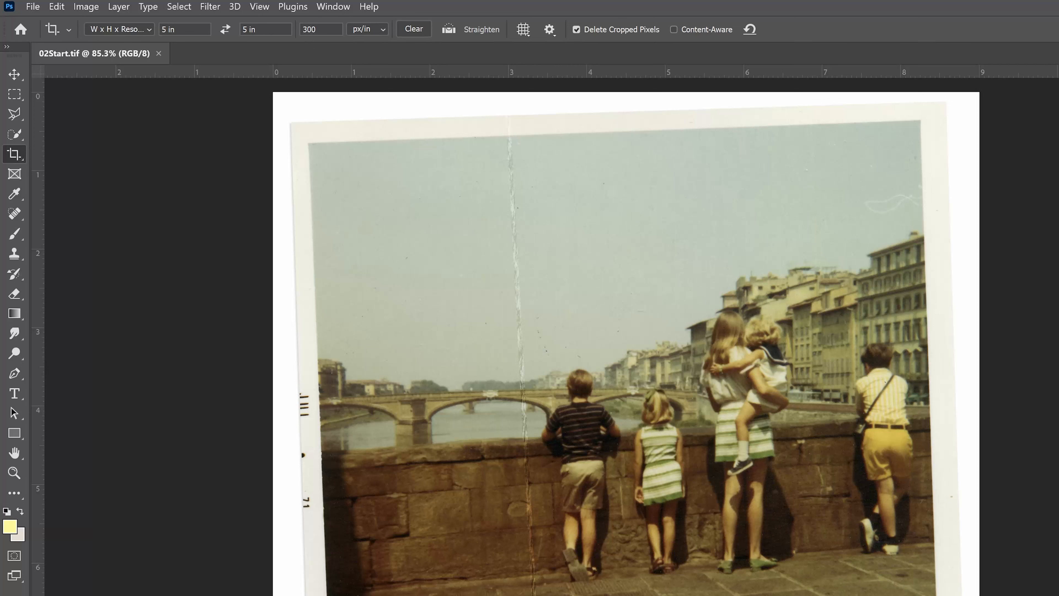
Step: Set the crop width and height to 7 in each and the crop resolution to 72 px/in
type("7")
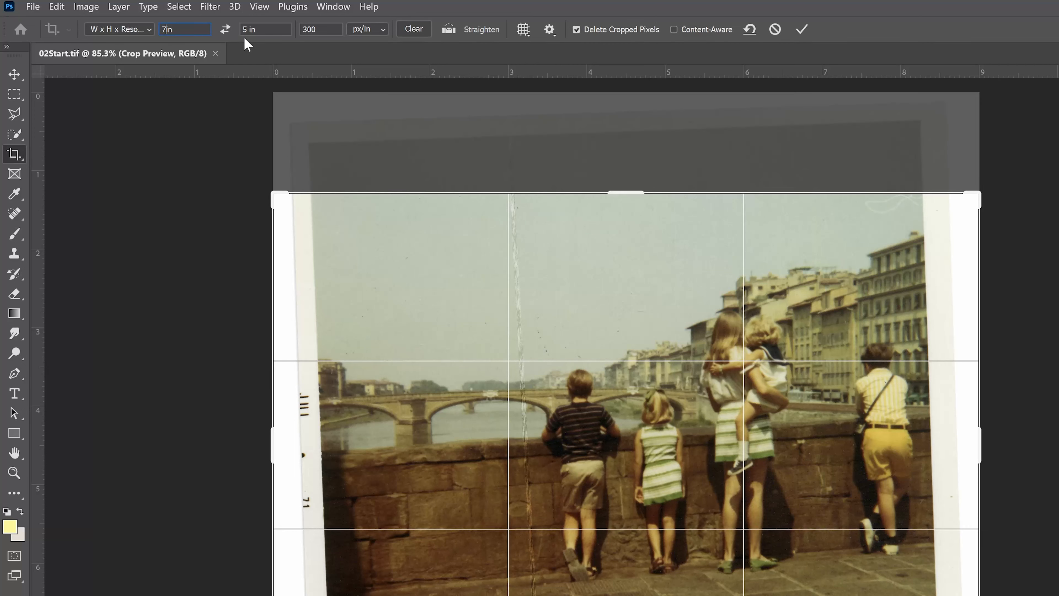
key("Tab")
type("7")
key("Delete")
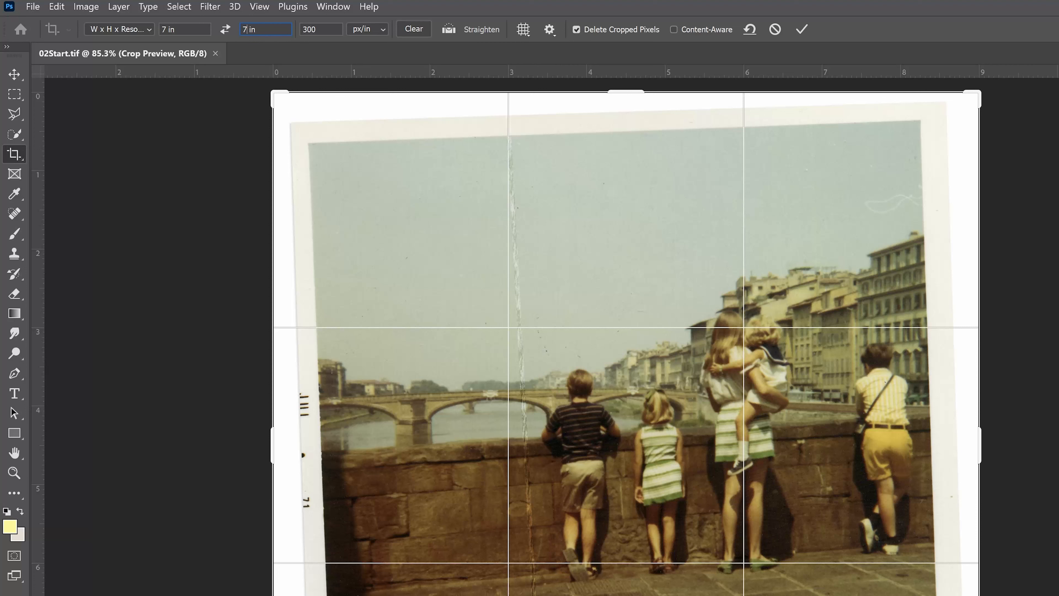
key("Tab")
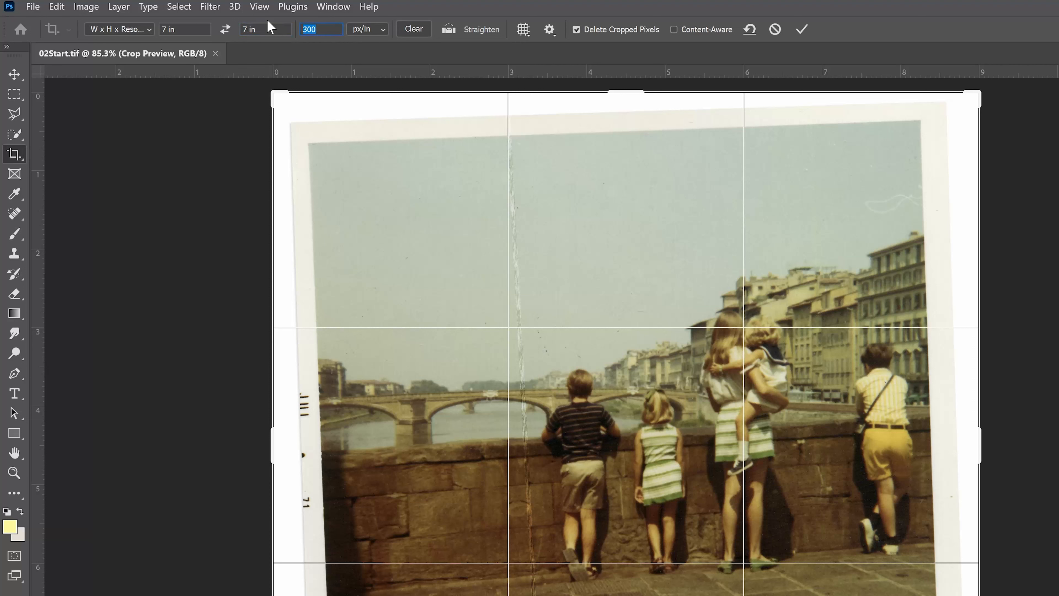
type("72")
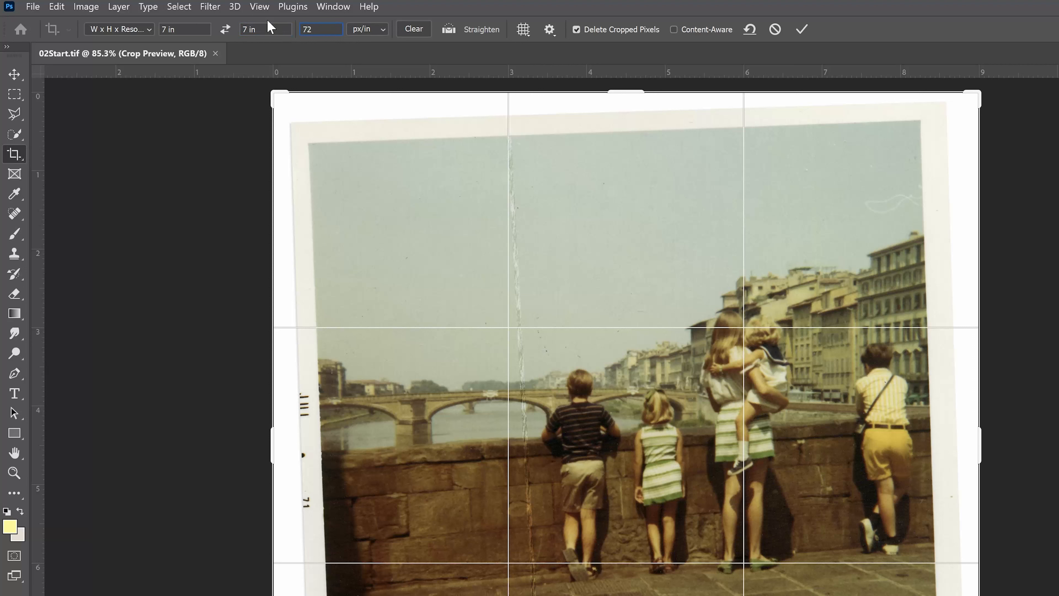